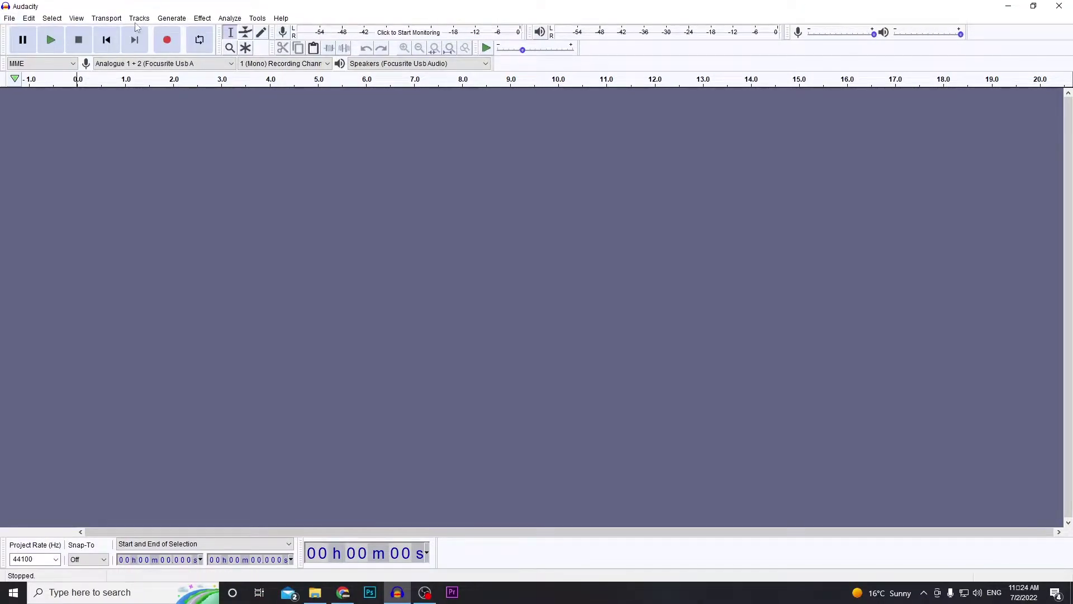
Open 'vowl. - ink' from the bass boost tutorial folder as a stereo track
left_click_drag(34, 6, 420, 7)
left_click(9, 18)
left_click(65, 48)
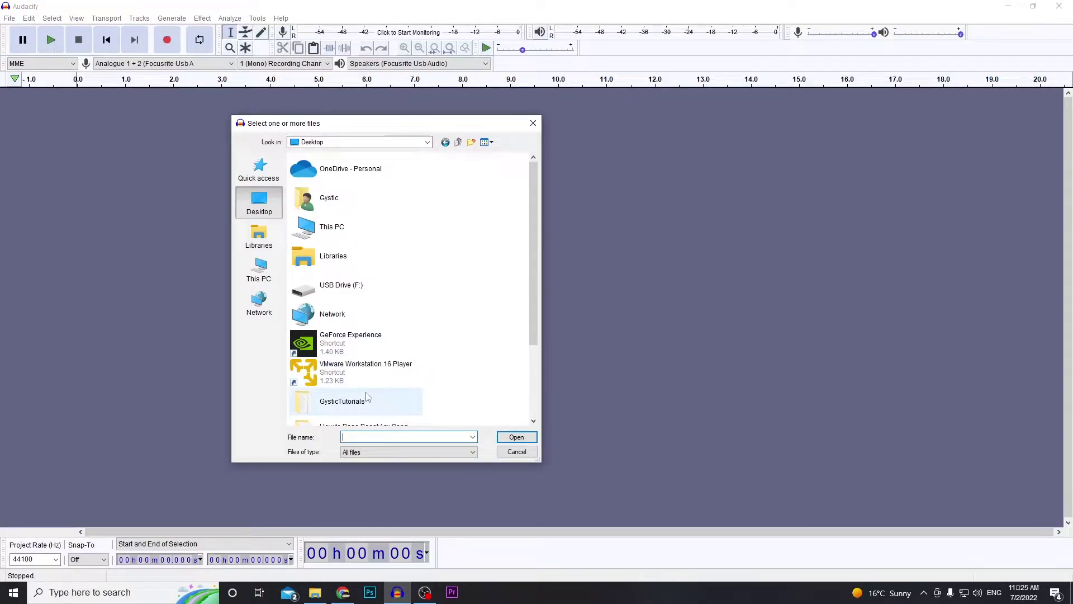
scroll(376, 402, "down", 3)
double_click(358, 321)
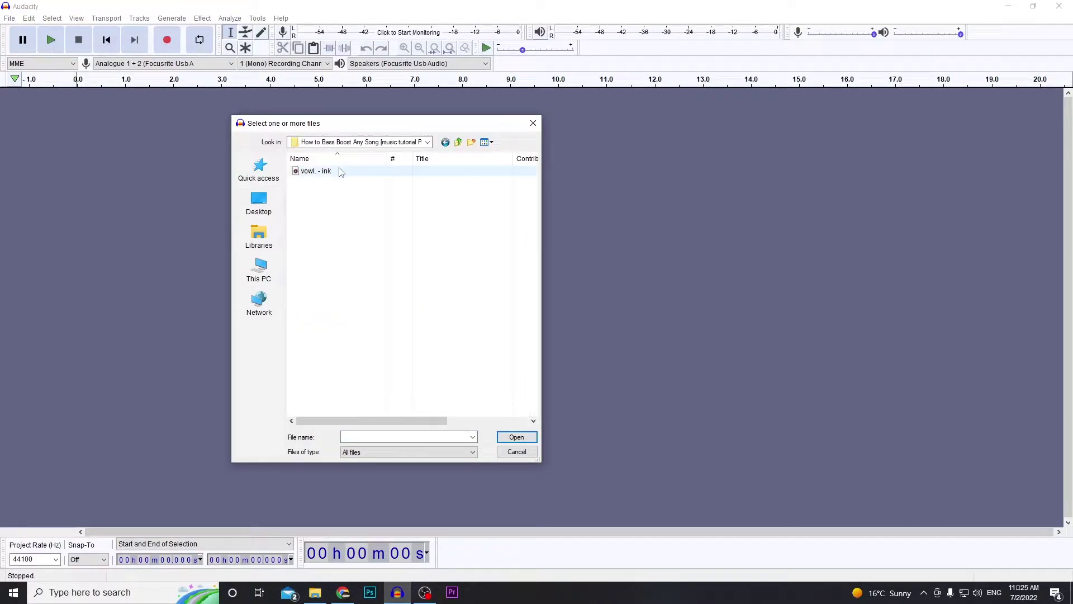
left_click(343, 173)
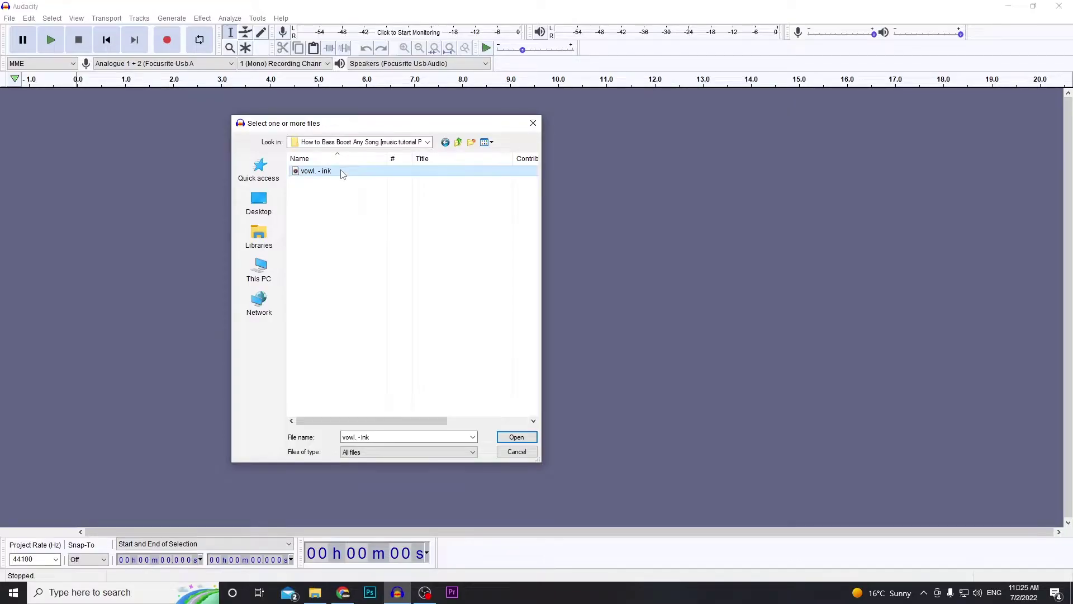
left_click(515, 438)
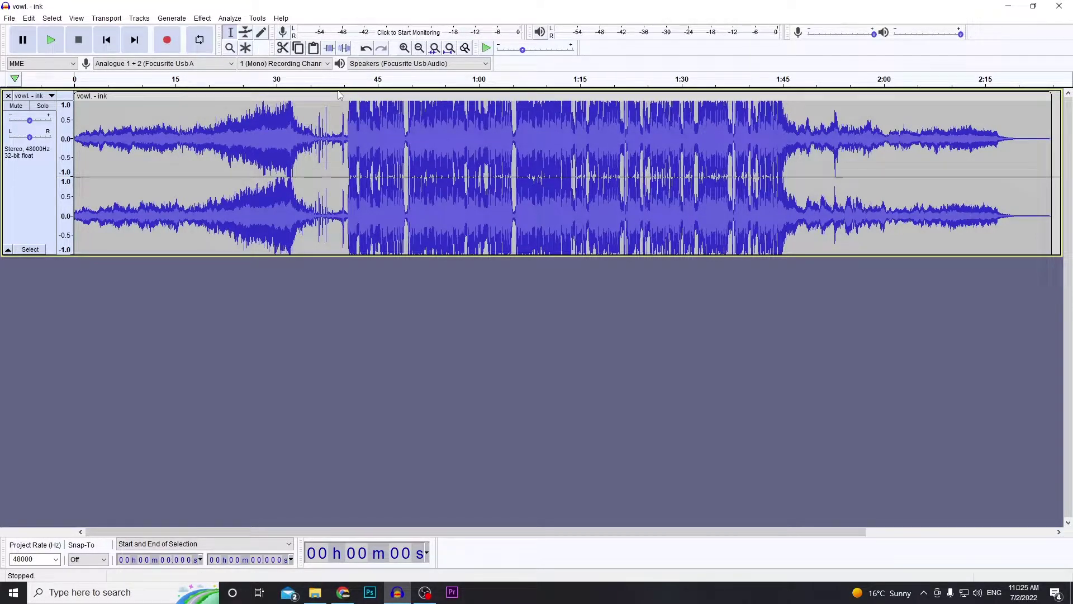
Play the song briefly from about 40 s
left_click(345, 114)
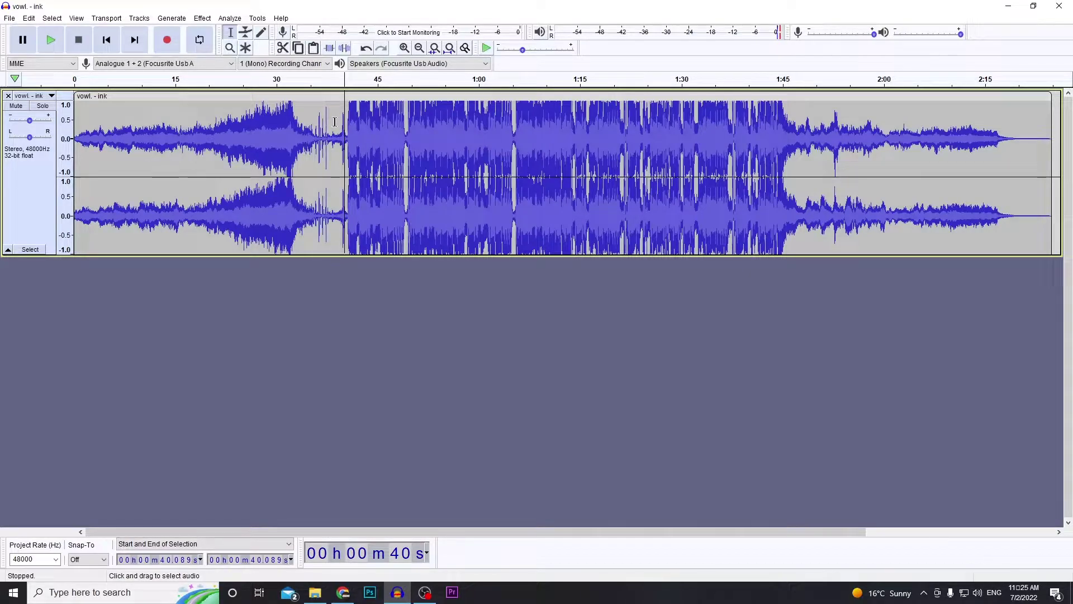
key("space")
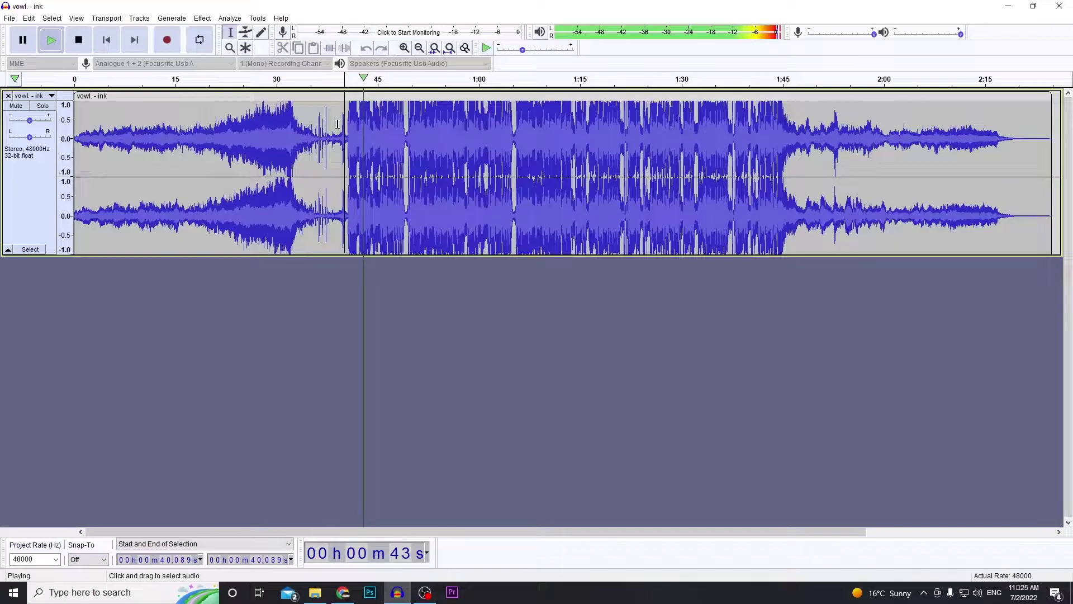
key("space")
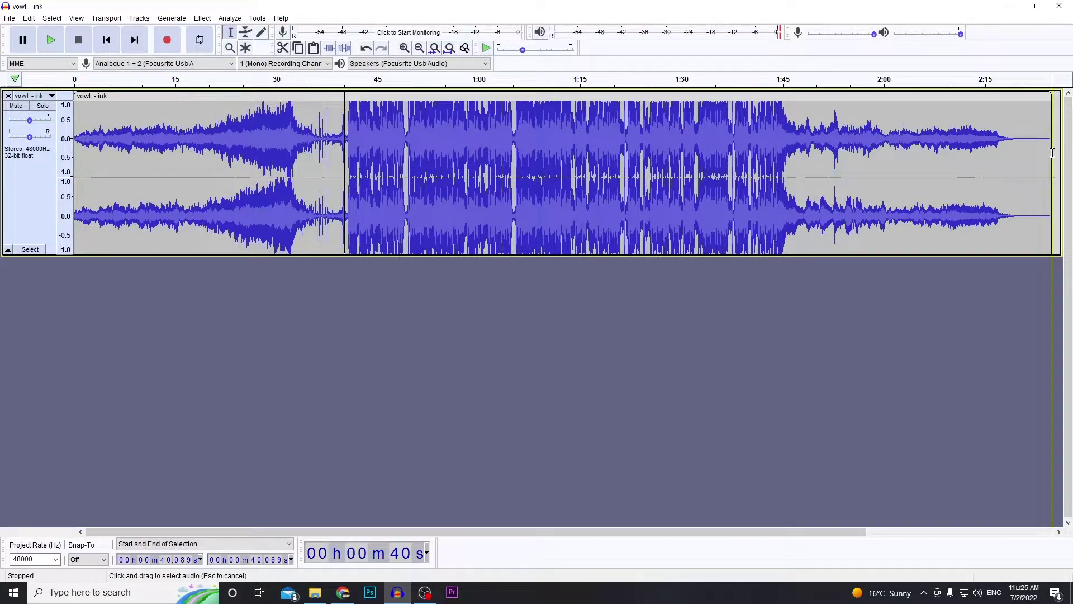
Select the entire track from 0 to 2:24.949
key("ctrl+a")
left_click_drag(74, 149, 337, 150)
key("Escape")
left_click_drag(1051, 150, 74, 150)
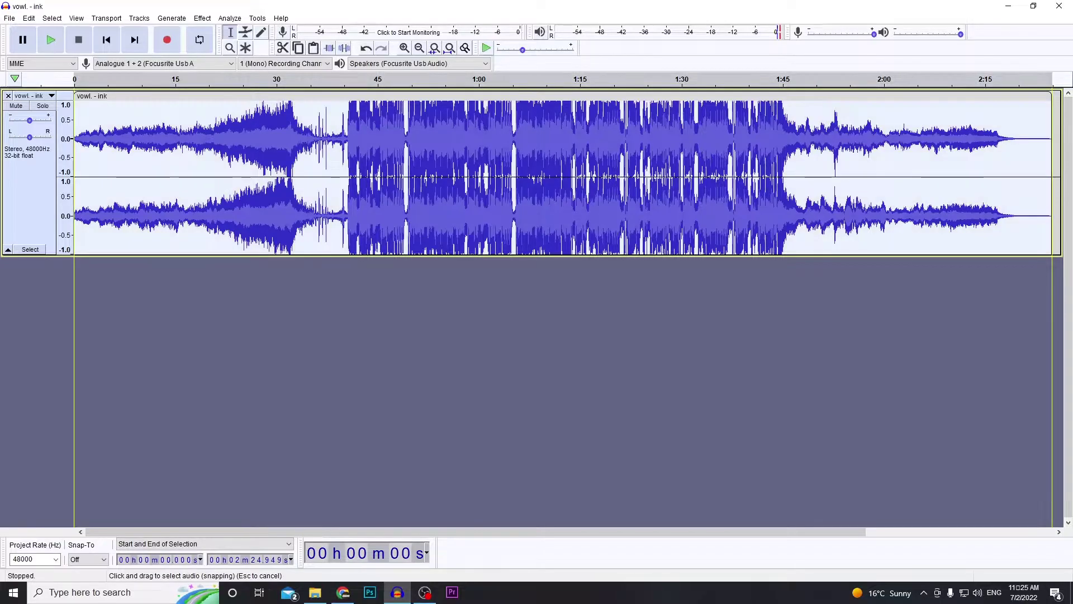
Apply Bass and Treble with Bass at 5 dB and Treble at 0 dB to the whole song
left_click(203, 18)
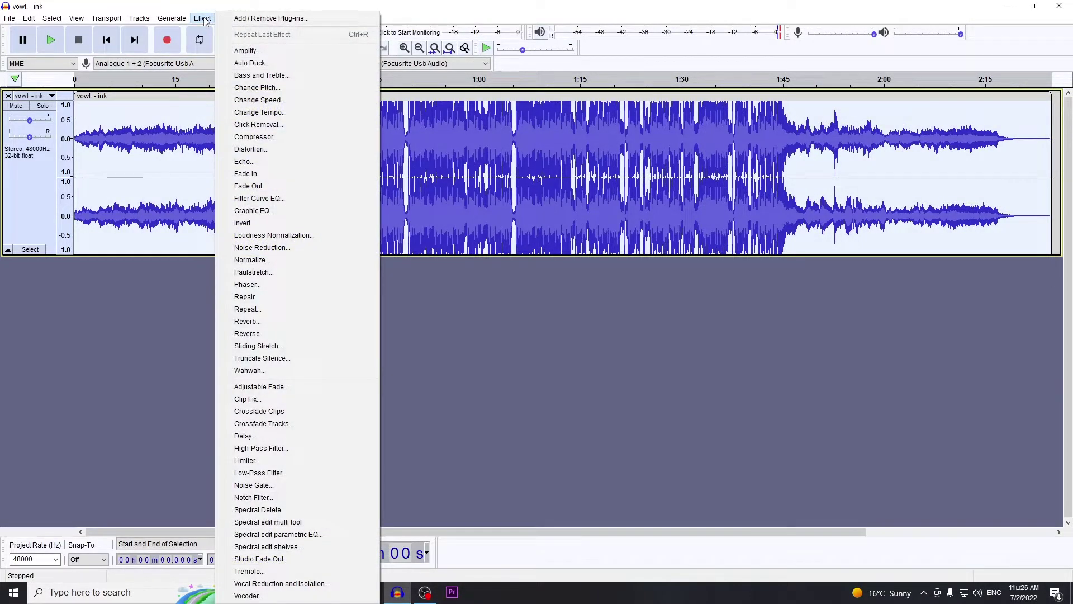
left_click(258, 76)
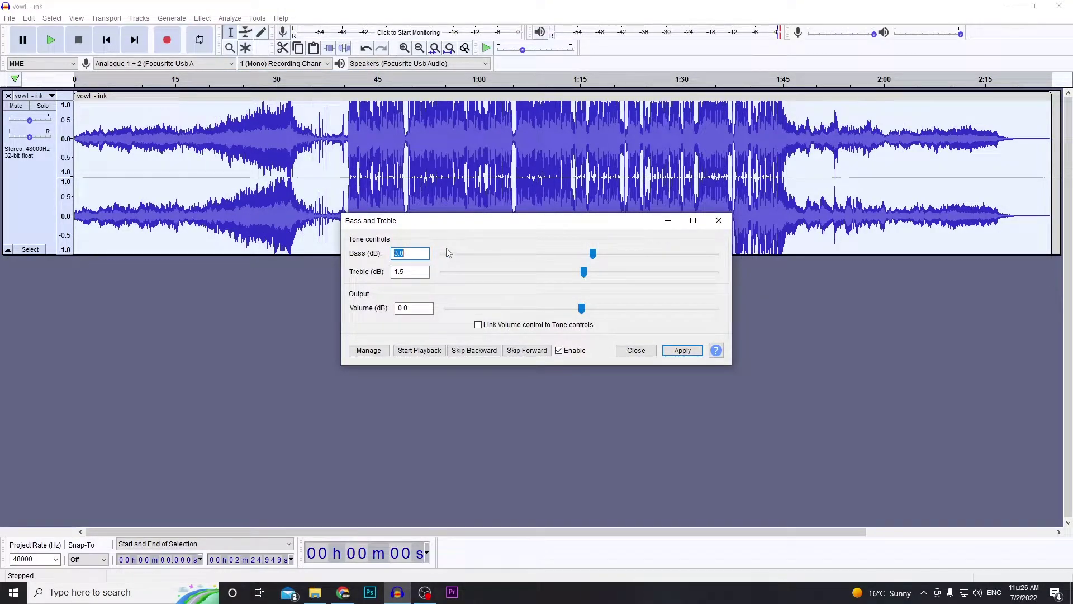
type("0")
double_click(405, 271)
type("0")
left_click(413, 252)
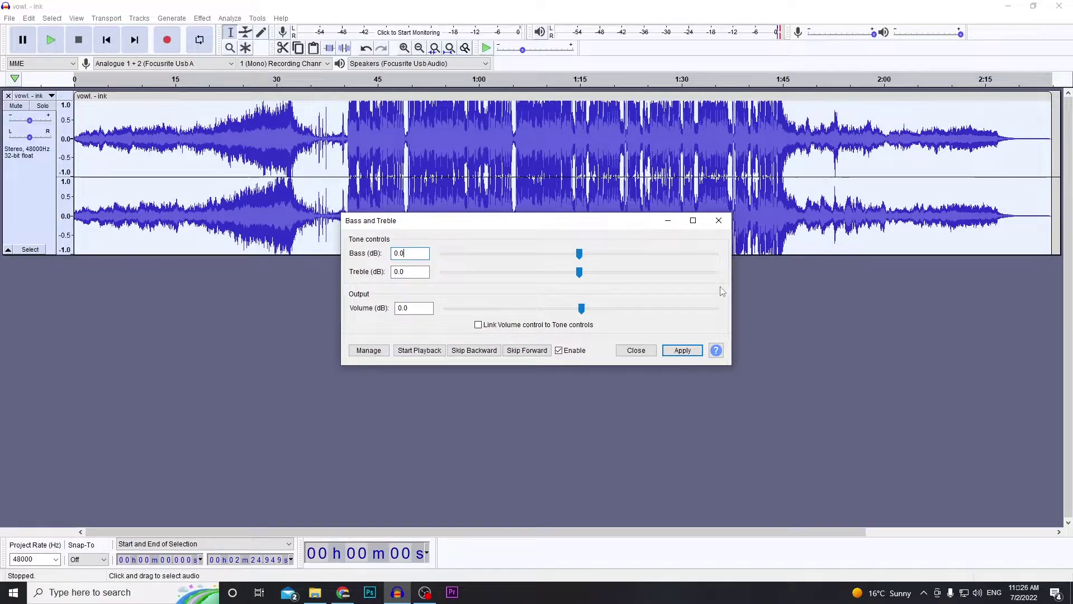
left_click_drag(581, 255, 597, 258)
left_click_drag(408, 253, 396, 253)
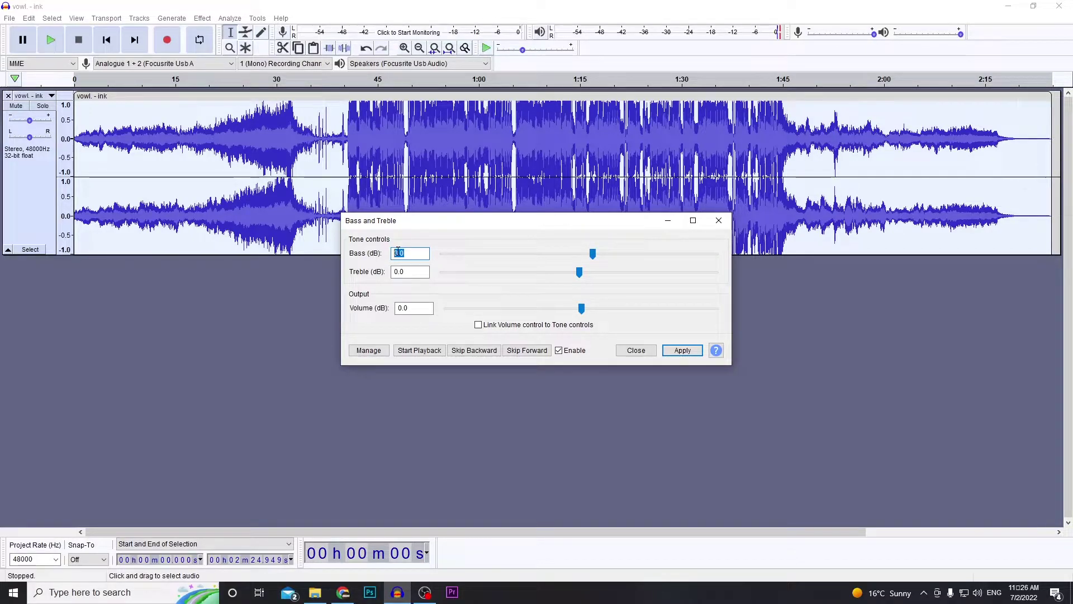
left_click(689, 356)
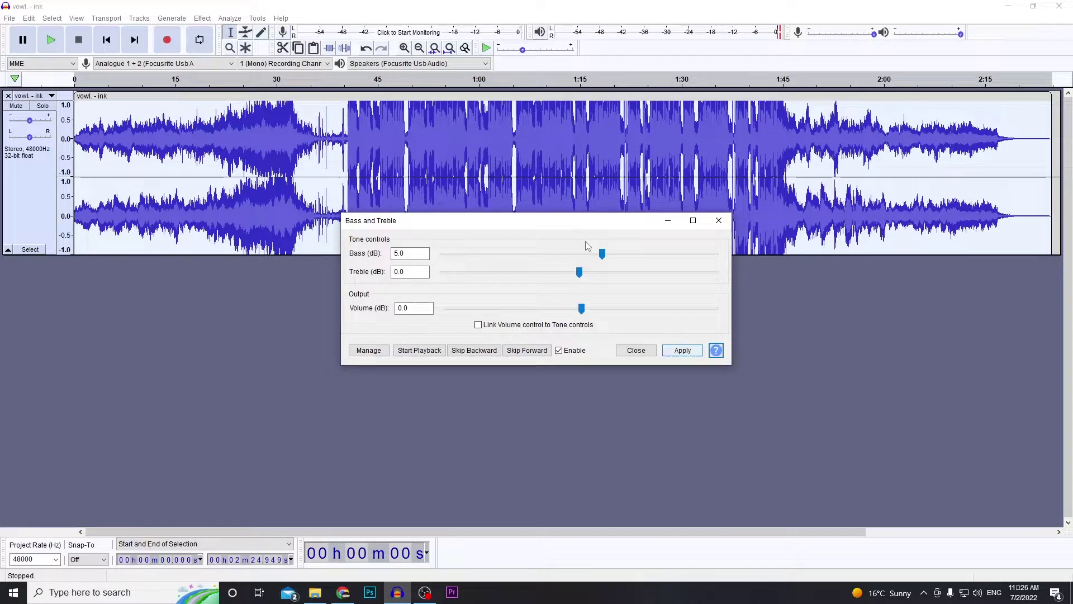
left_click(668, 220)
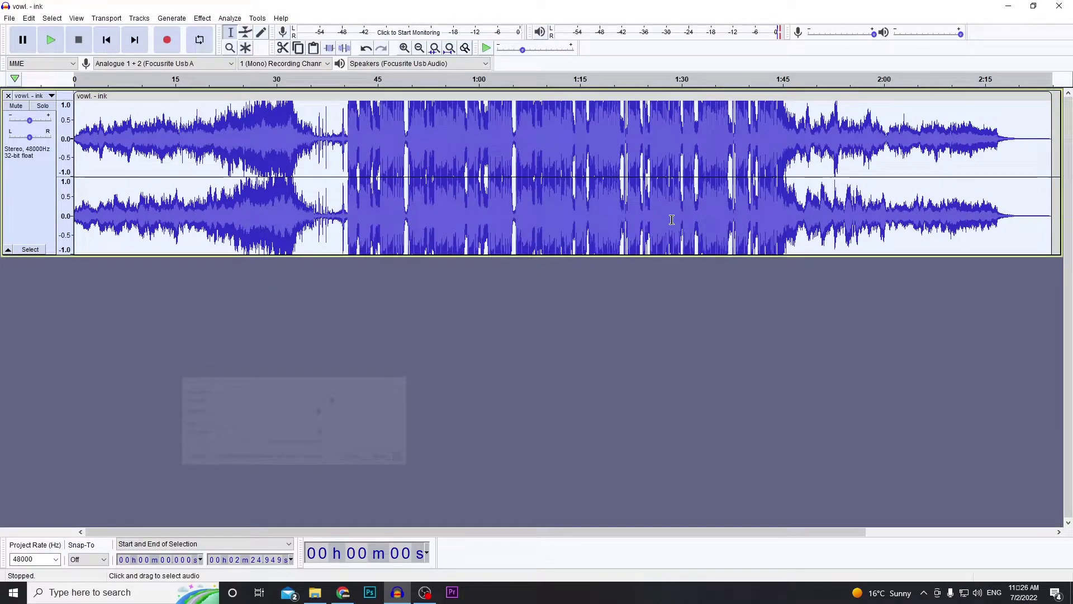
Preview the bass-boosted song from about 40 s, then reselect the full track
left_click(341, 135)
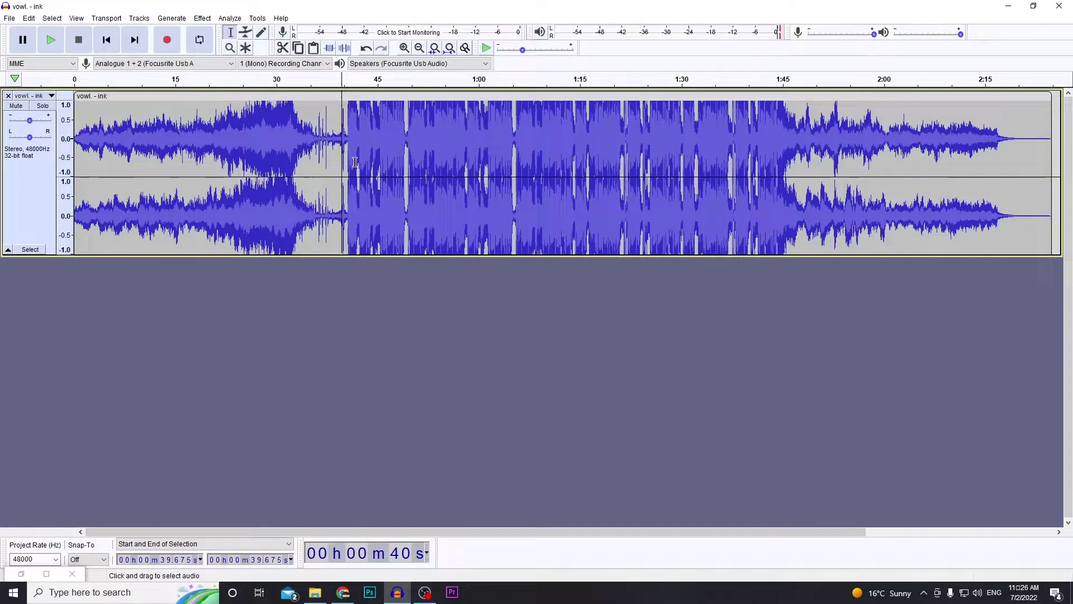
key("space")
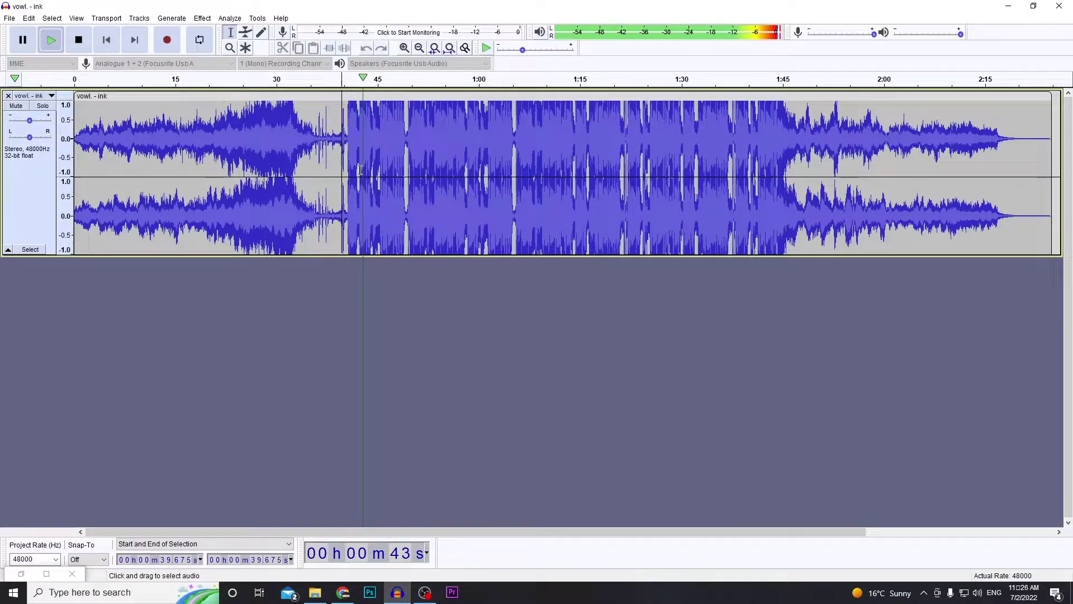
key("space")
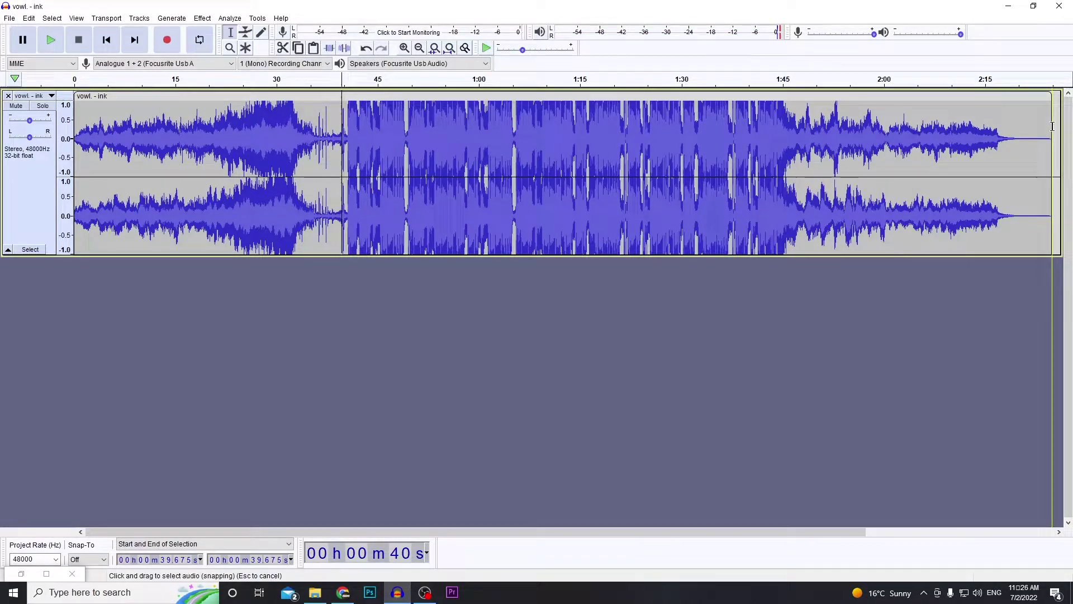
left_click_drag(1052, 126, 70, 137)
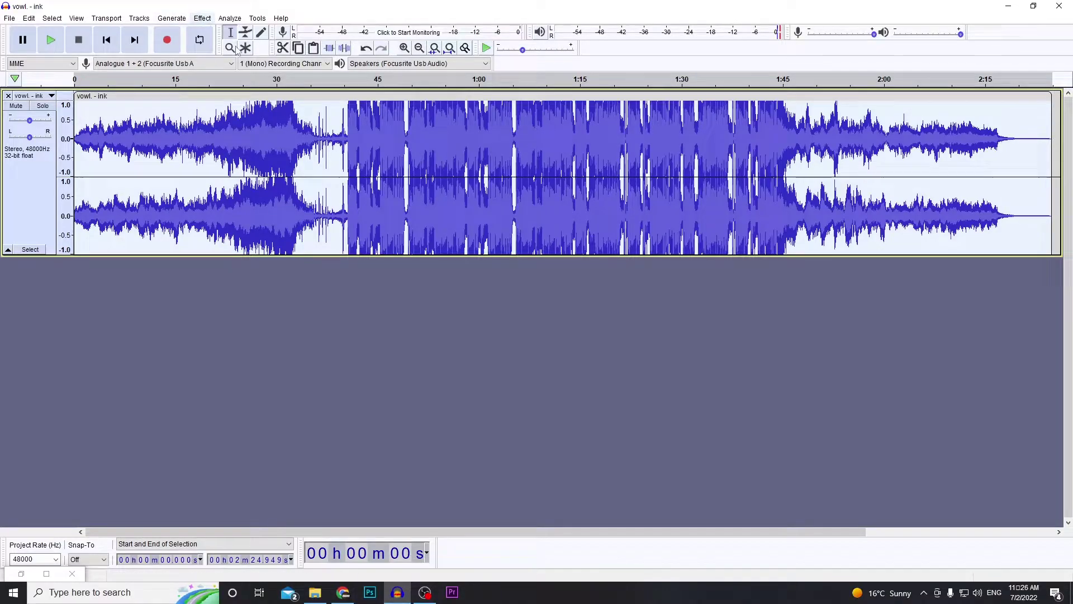
Amplify the song by -5.907 dB
left_click(202, 18)
left_click(277, 50)
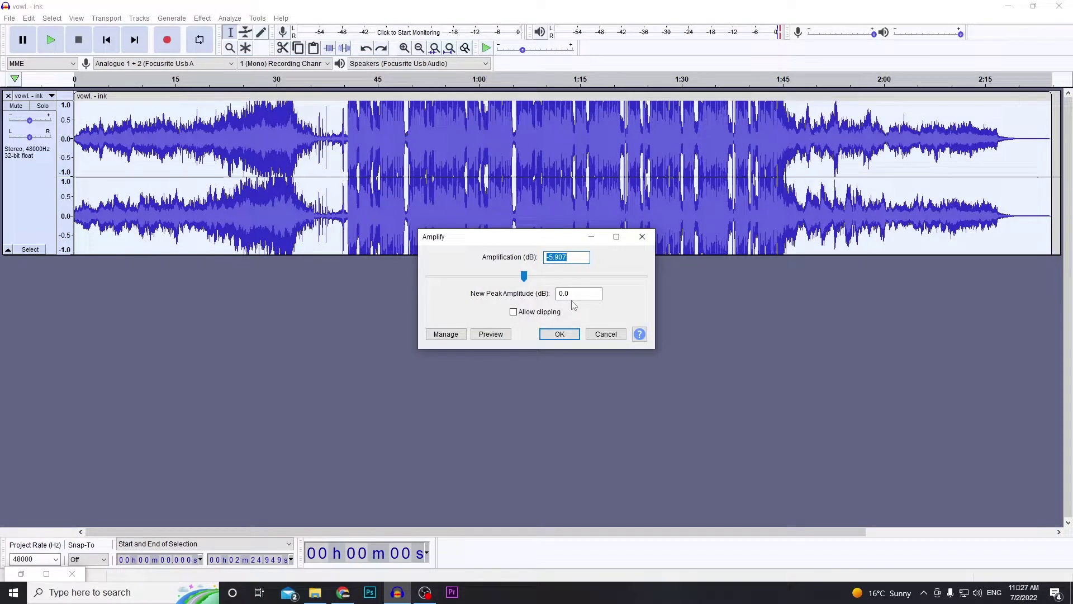
left_click(559, 334)
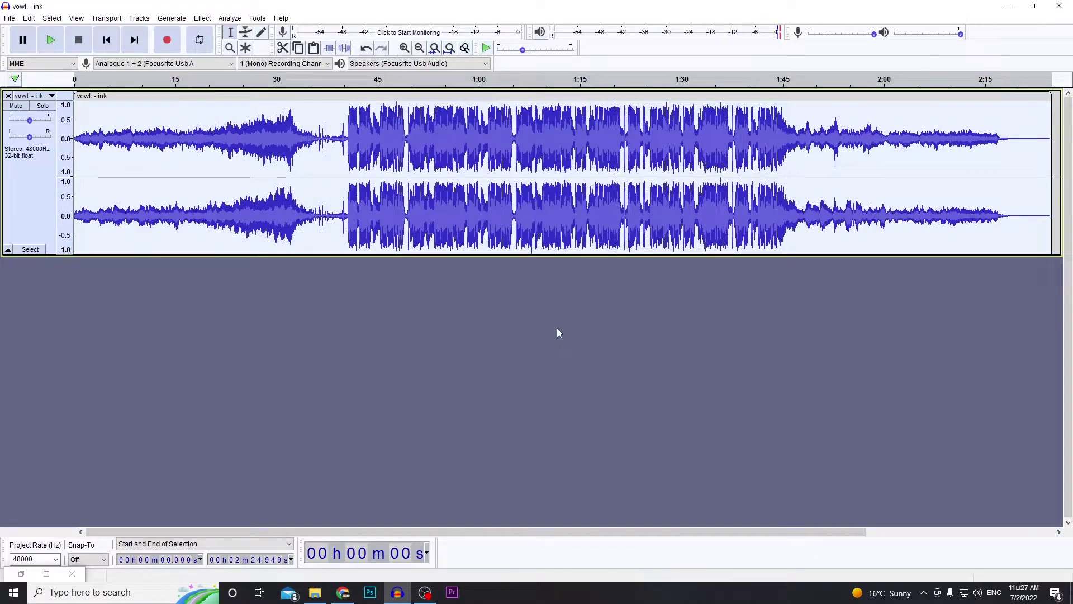
Play the amplified song from about 39 s, then place the edit point at the clip's end
left_click(347, 114)
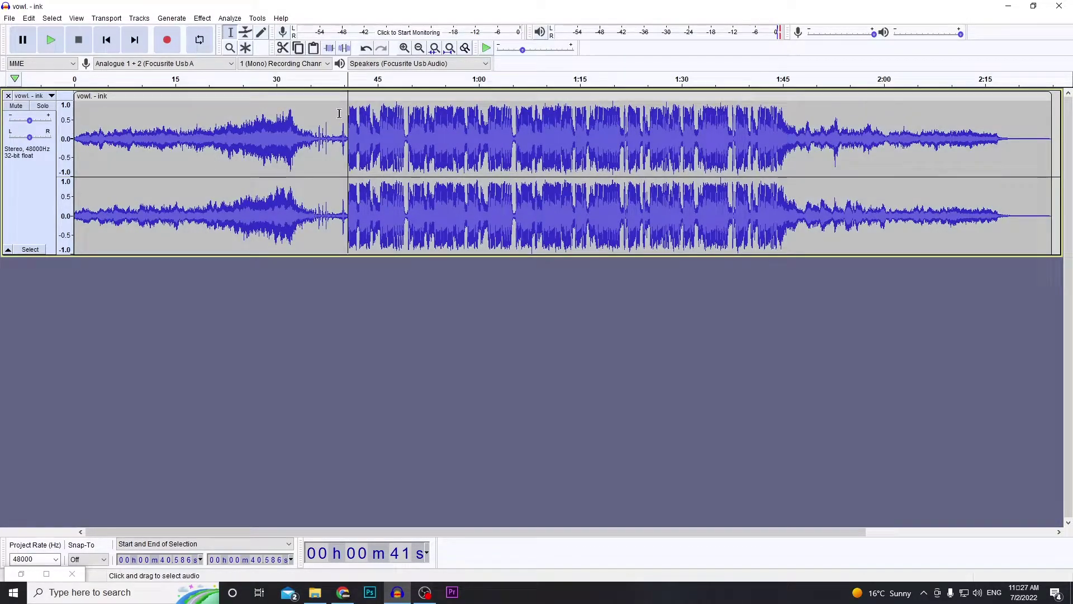
left_click(339, 116)
key("space")
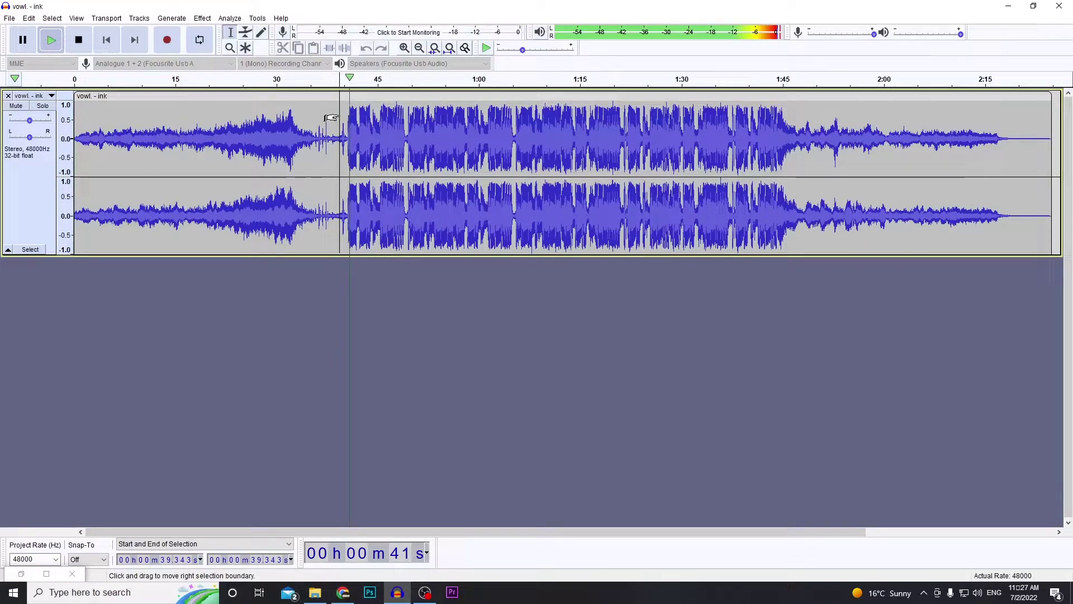
key("space")
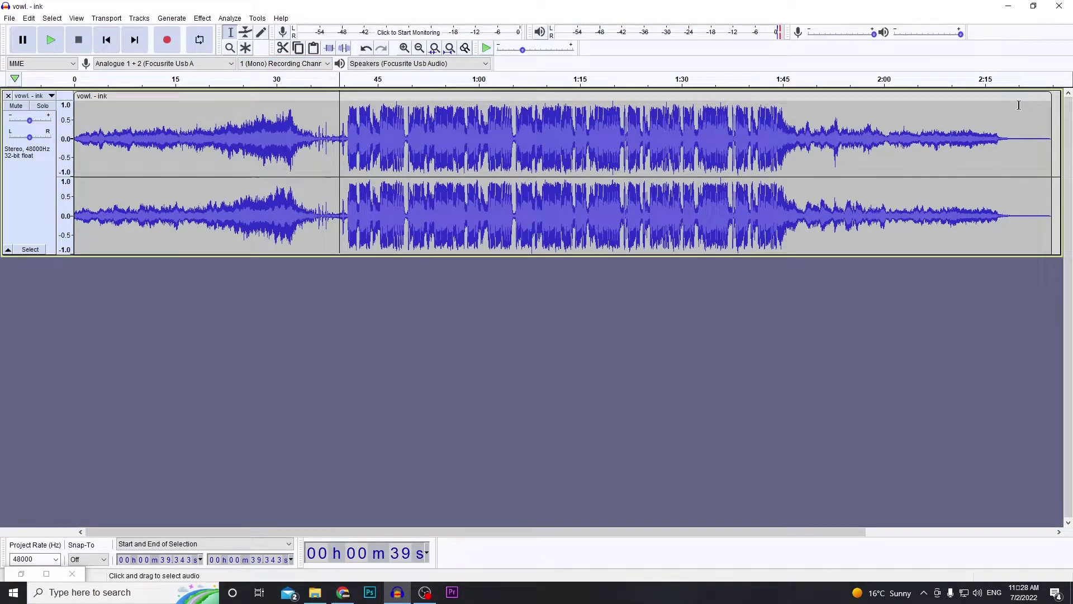
left_click(445, 131)
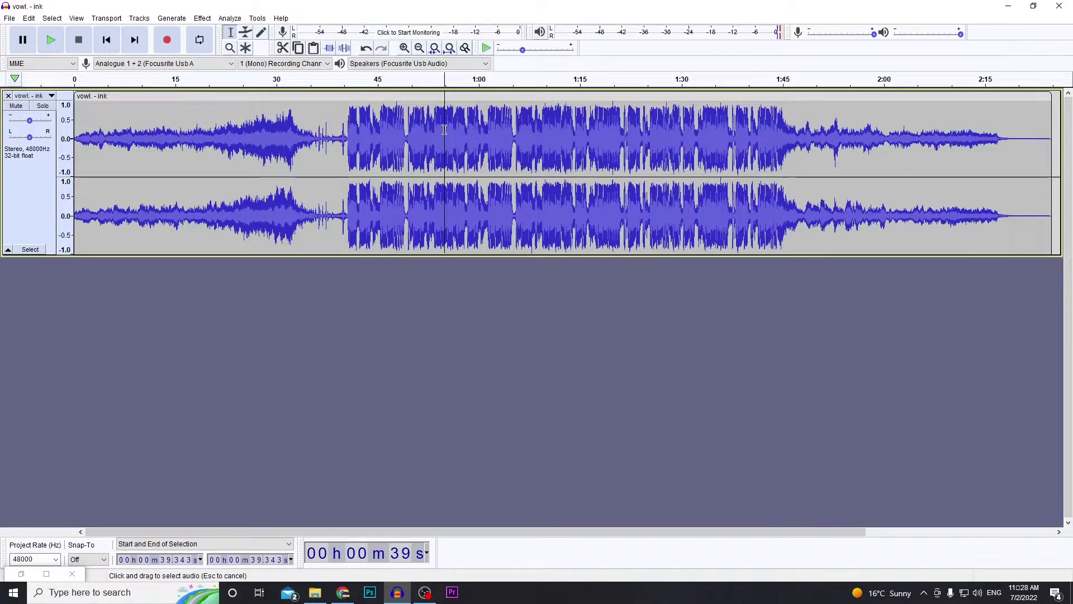
left_click(1049, 120)
Select the whole song and open the Filter Curve EQ effect
key("ctrl+a")
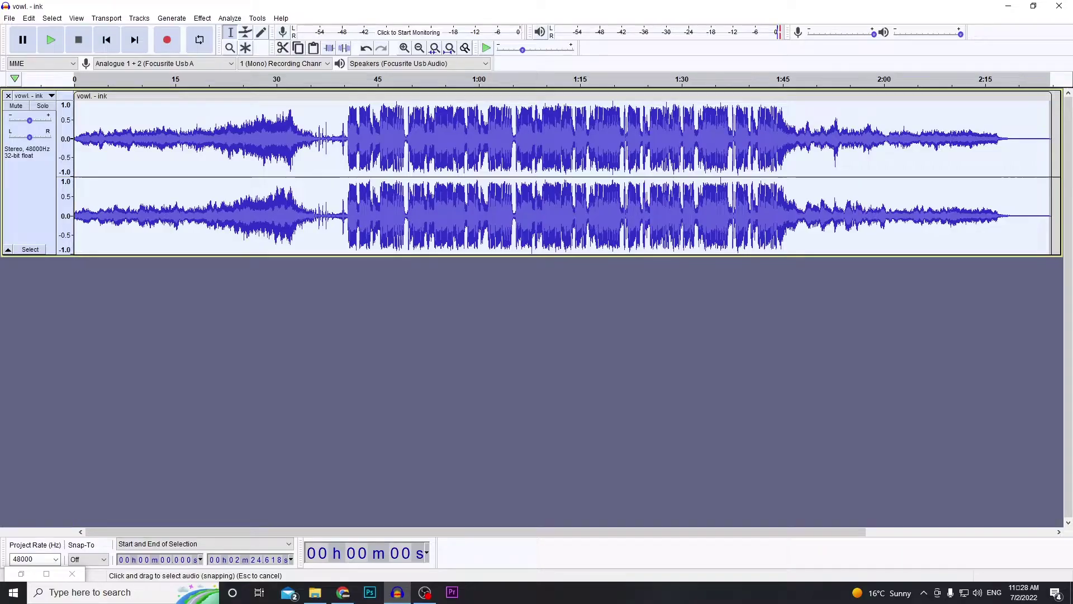
left_click(205, 21)
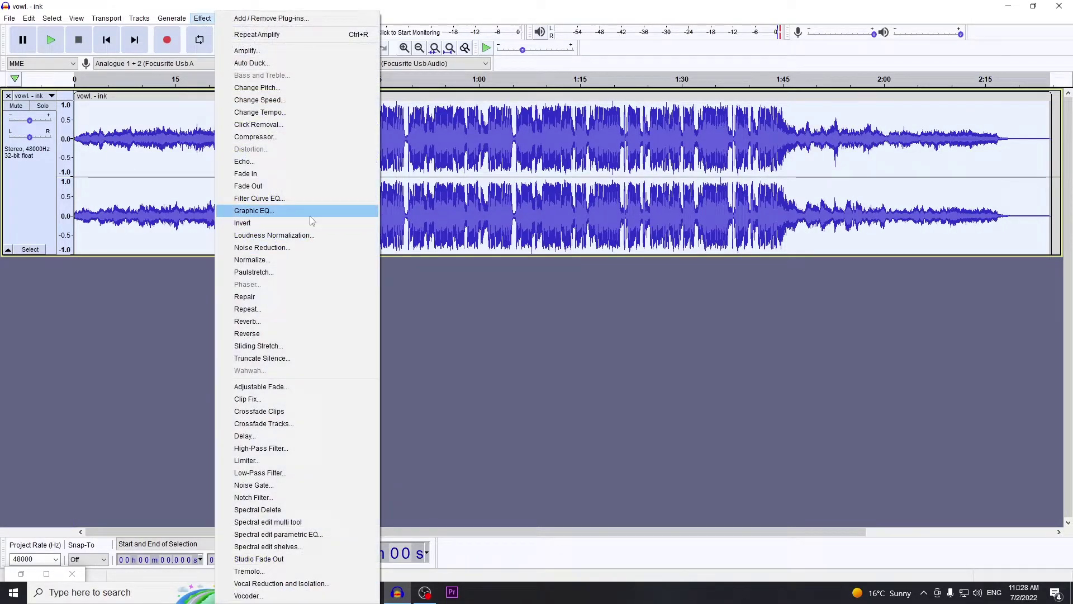
left_click(324, 200)
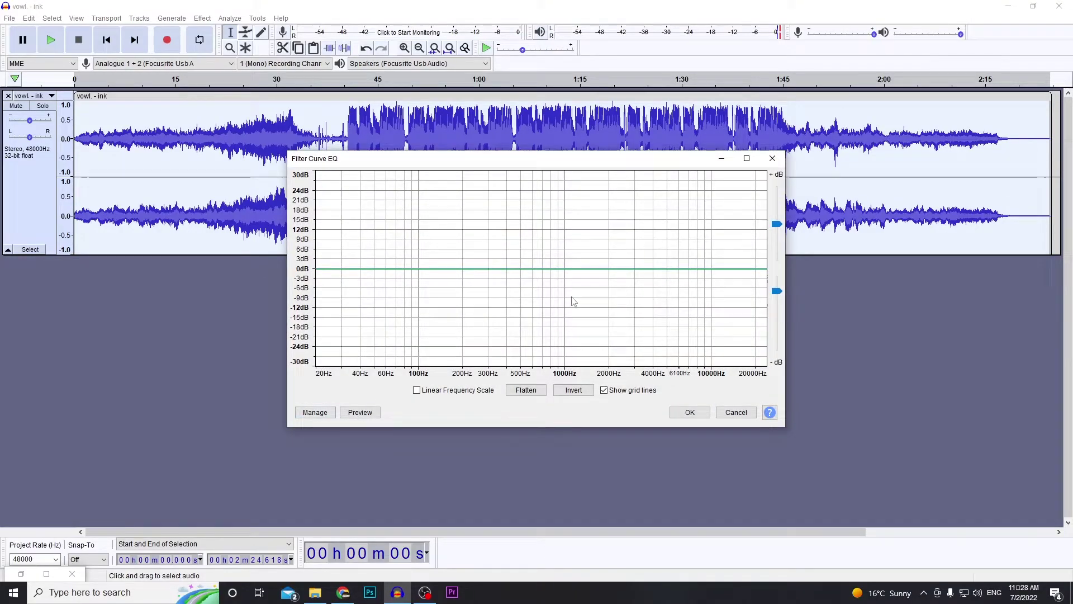
Try a control point near 40Hz on the EQ curve, then bring up the factory presets
left_click(327, 417)
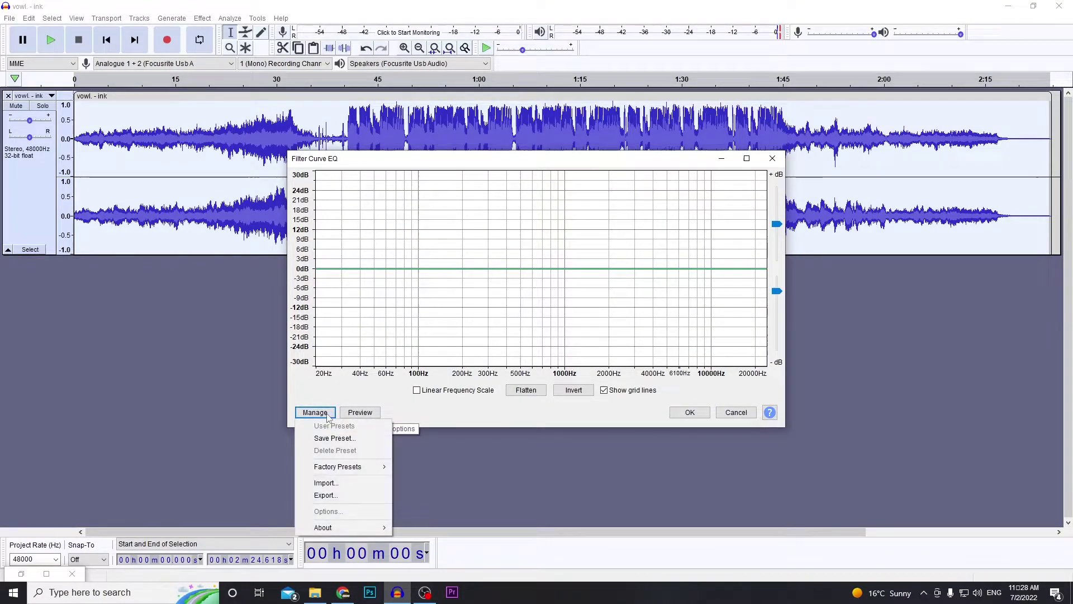
left_click(344, 273)
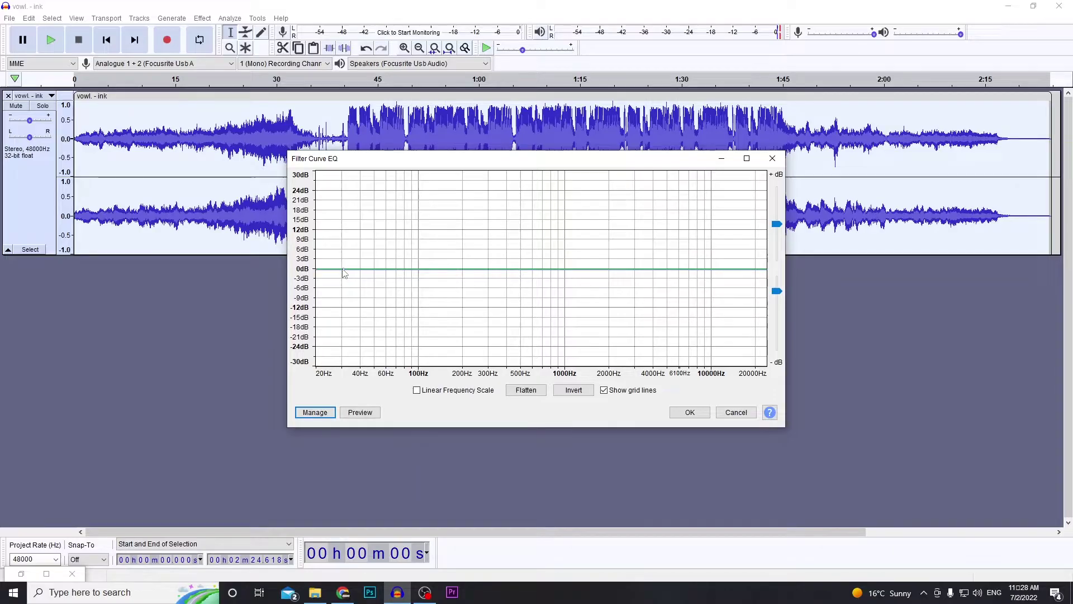
mouse_move(344, 270)
left_mouse_down()
mouse_move(346, 228)
mouse_move(342, 272)
left_mouse_up()
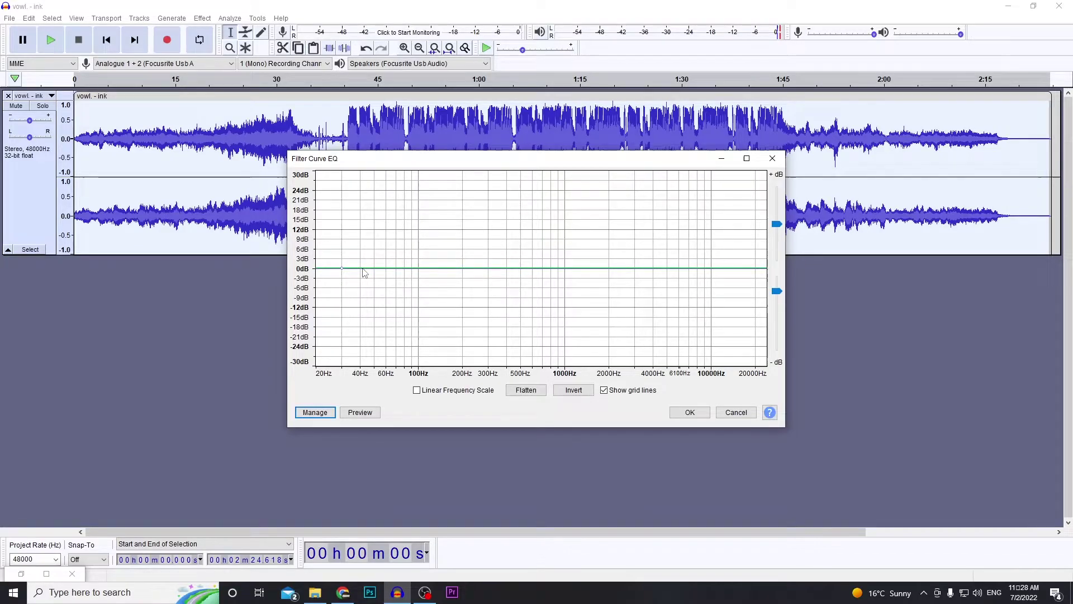
left_click(362, 272)
mouse_move(344, 272)
left_mouse_down()
mouse_move(343, 224)
mouse_move(341, 268)
left_mouse_up()
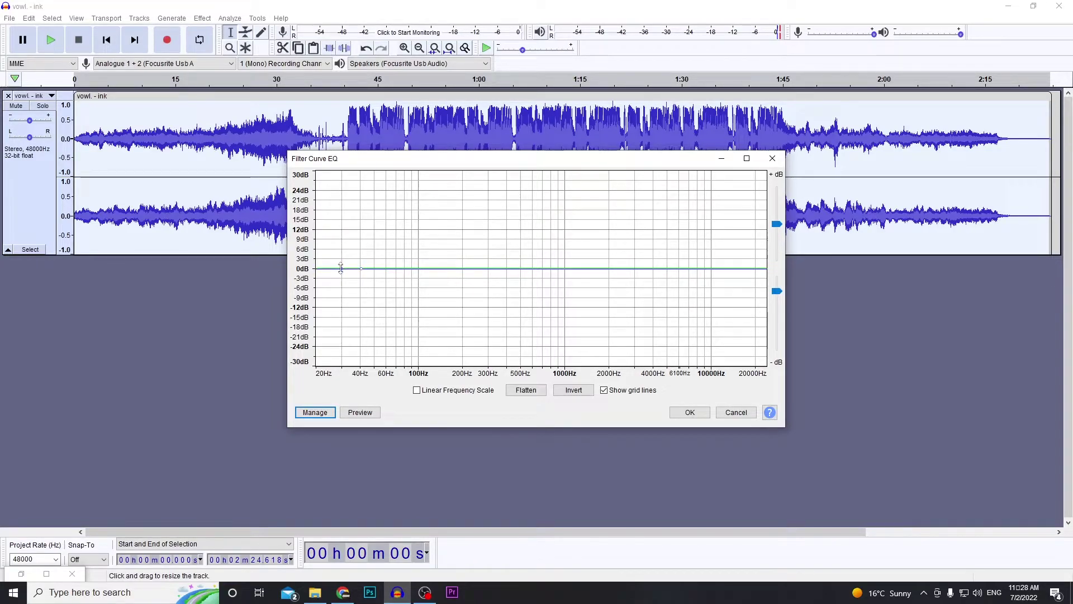
left_click(315, 412)
Load the Bass Boost preset, adjust its 100Hz point, and apply the curve to the song
mouse_move(360, 474)
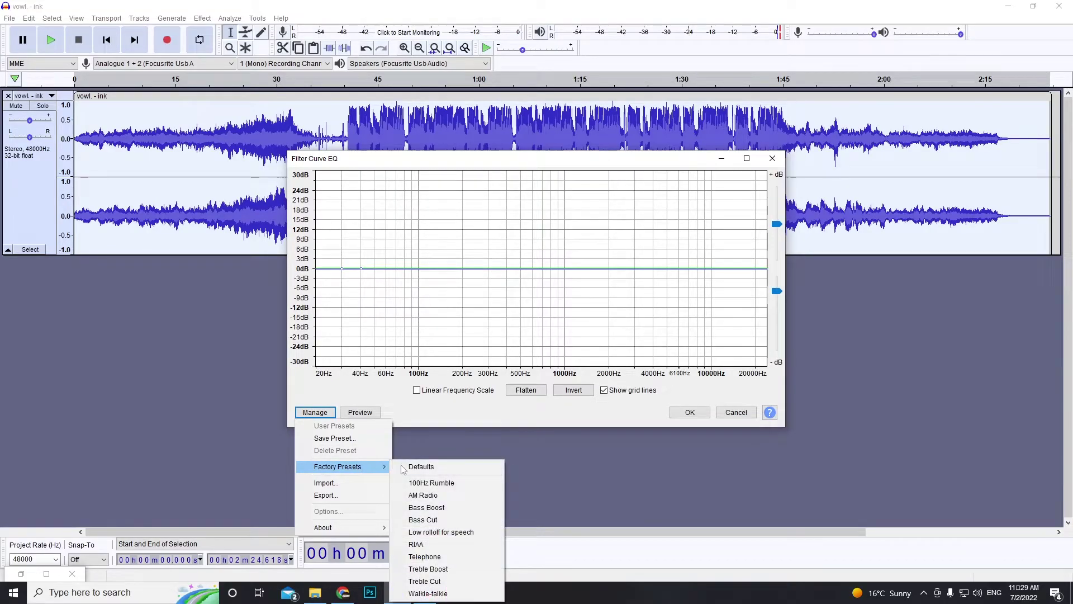
left_click(466, 508)
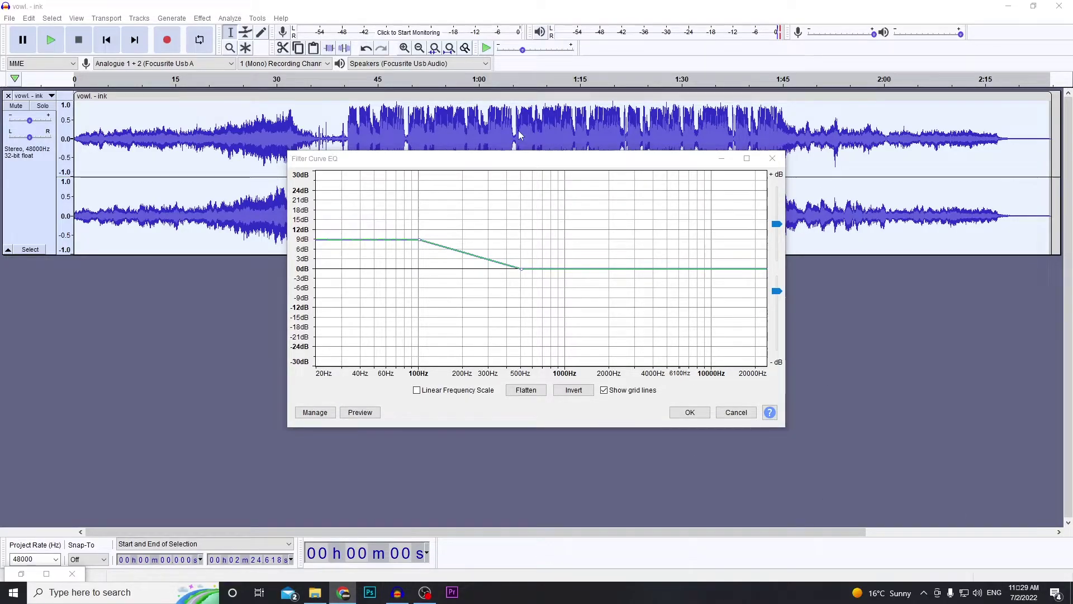
left_click(300, 256)
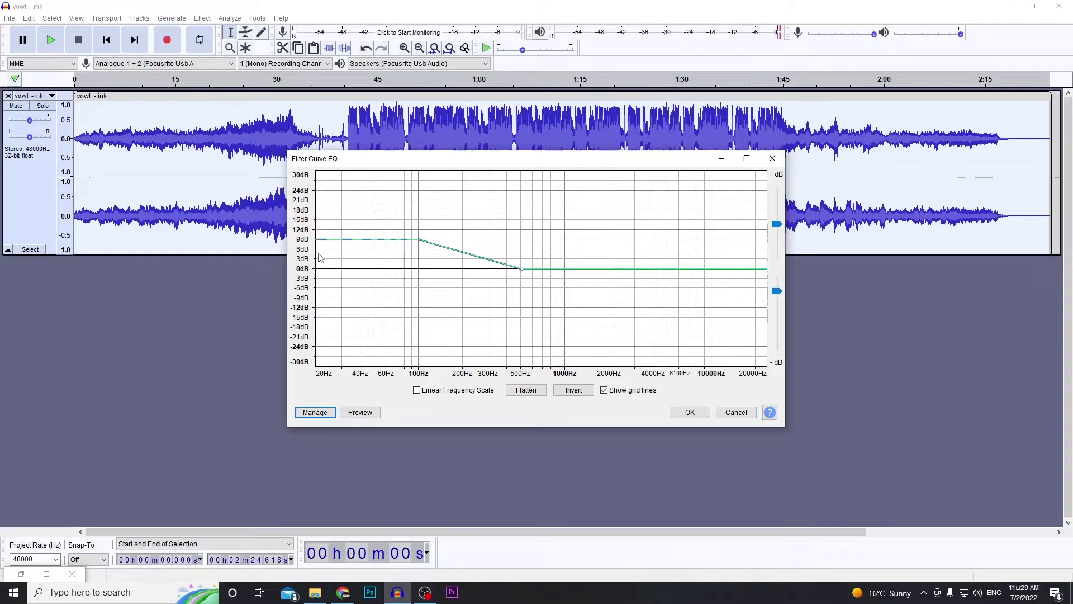
mouse_move(419, 240)
left_mouse_down()
mouse_move(418, 250)
mouse_move(417, 239)
left_mouse_up()
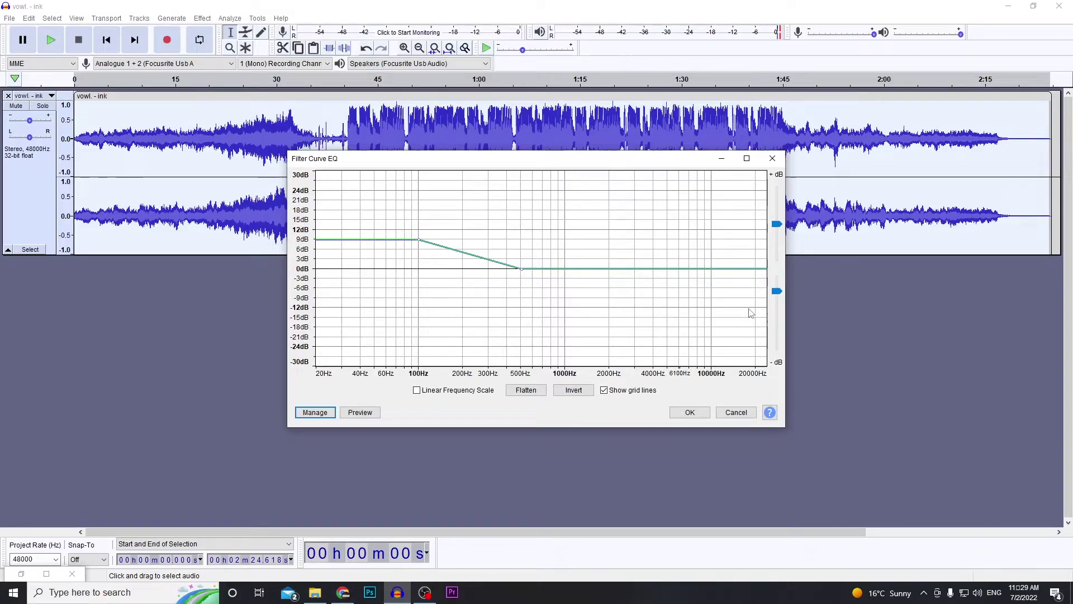
left_click(689, 414)
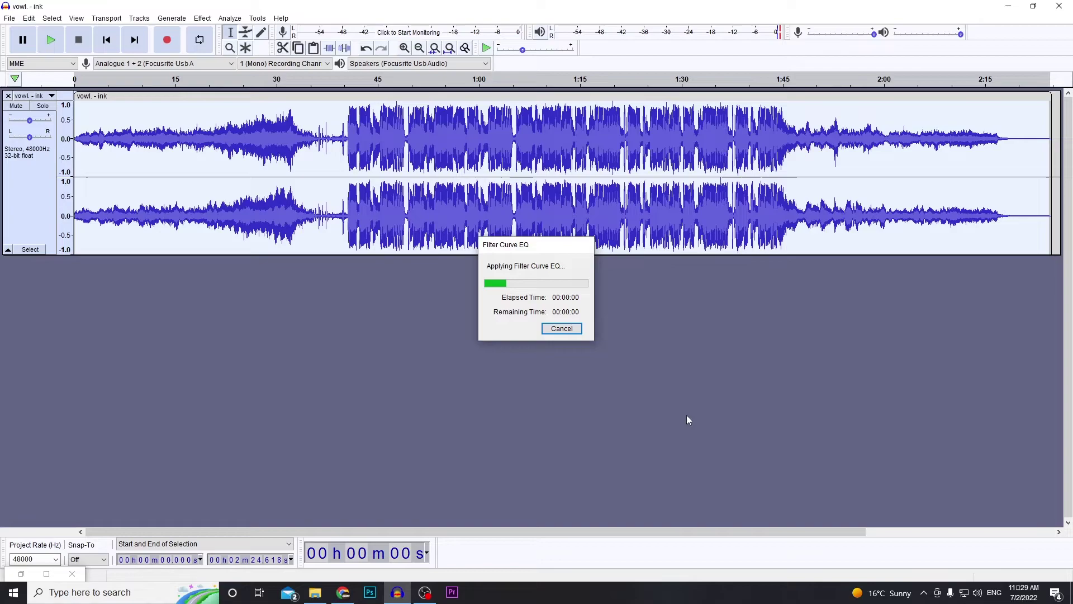
left_click(343, 130)
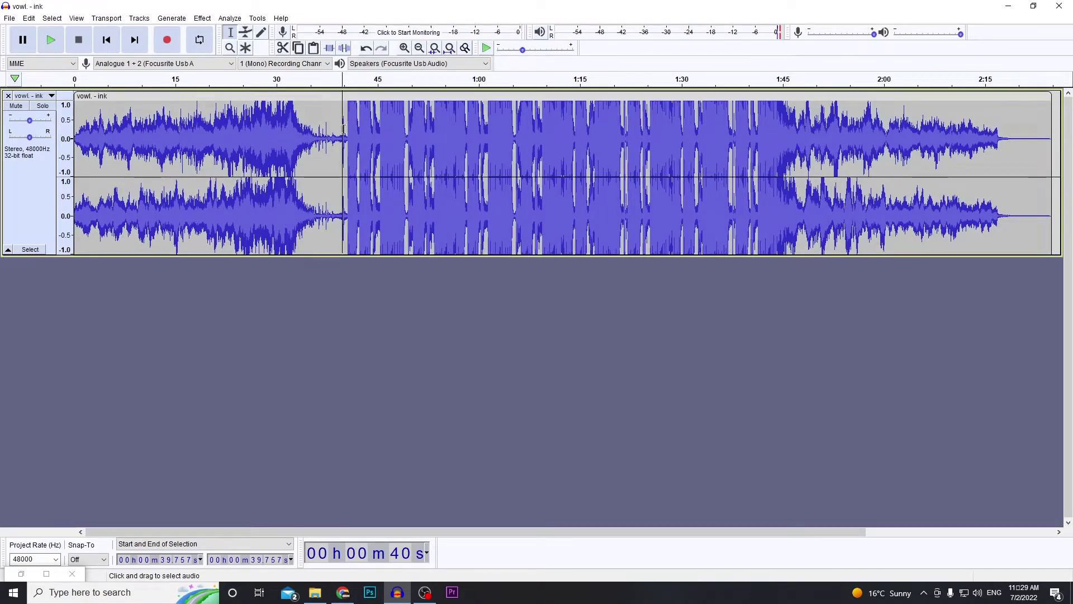
key("space")
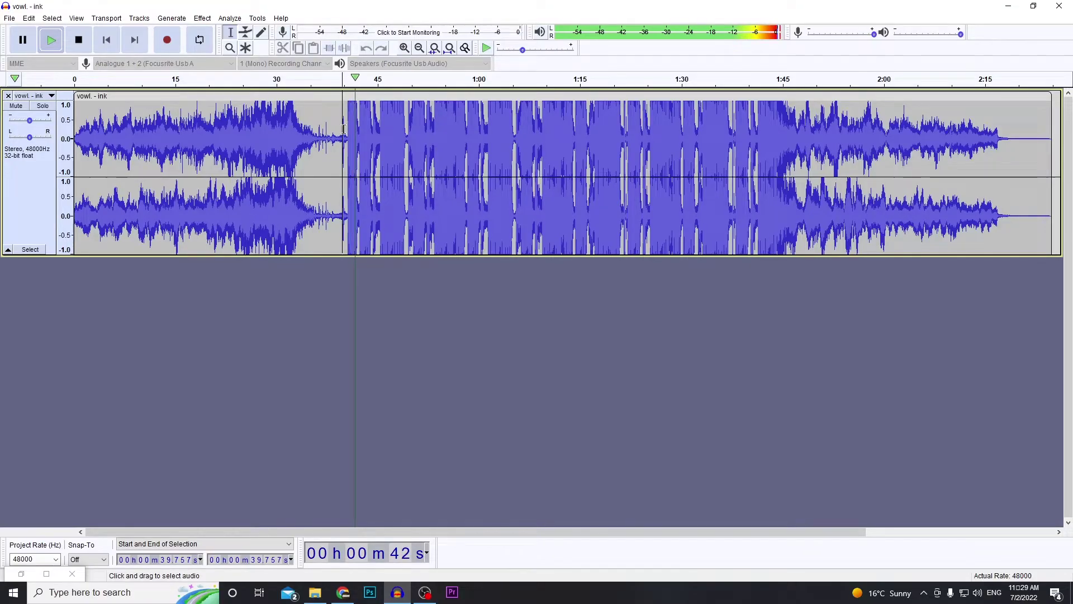
key("space")
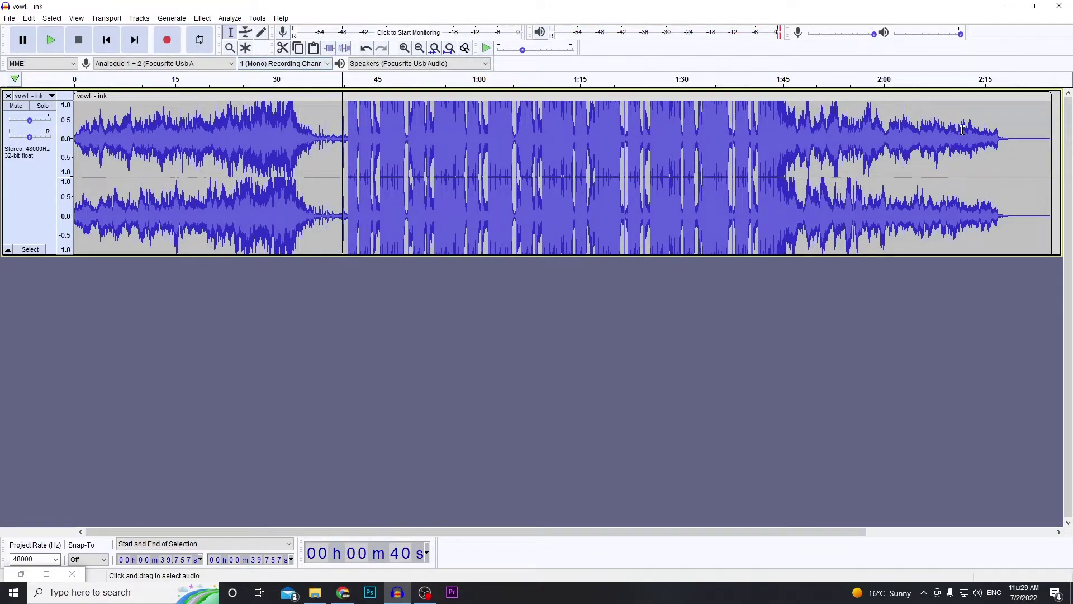
key("alt+Tab")
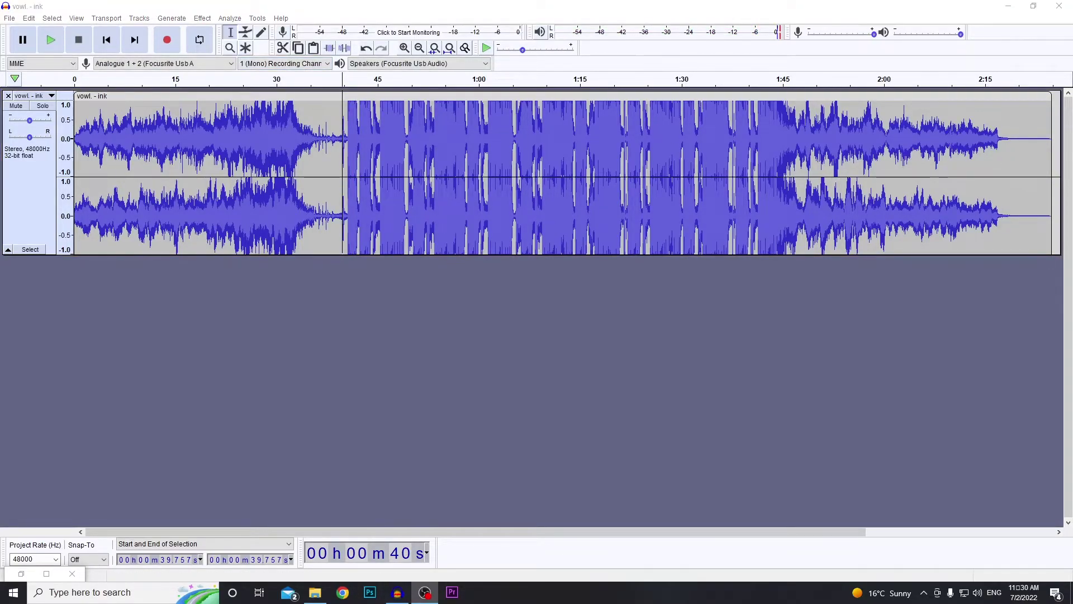
left_click(380, 6)
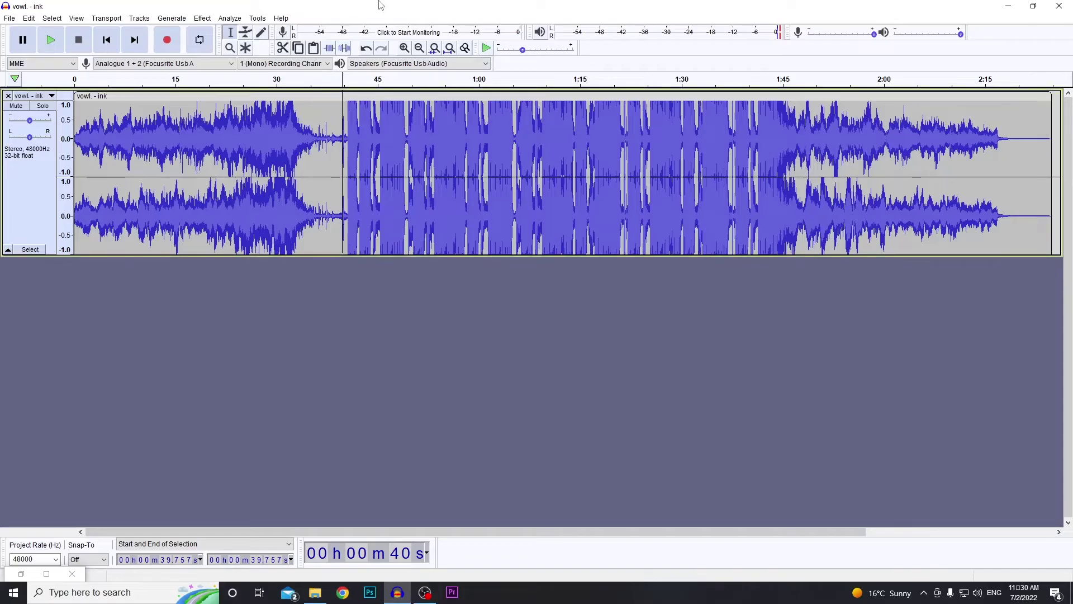
Export the song as MP3 using the Standard preset
left_click(11, 18)
mouse_move(33, 101)
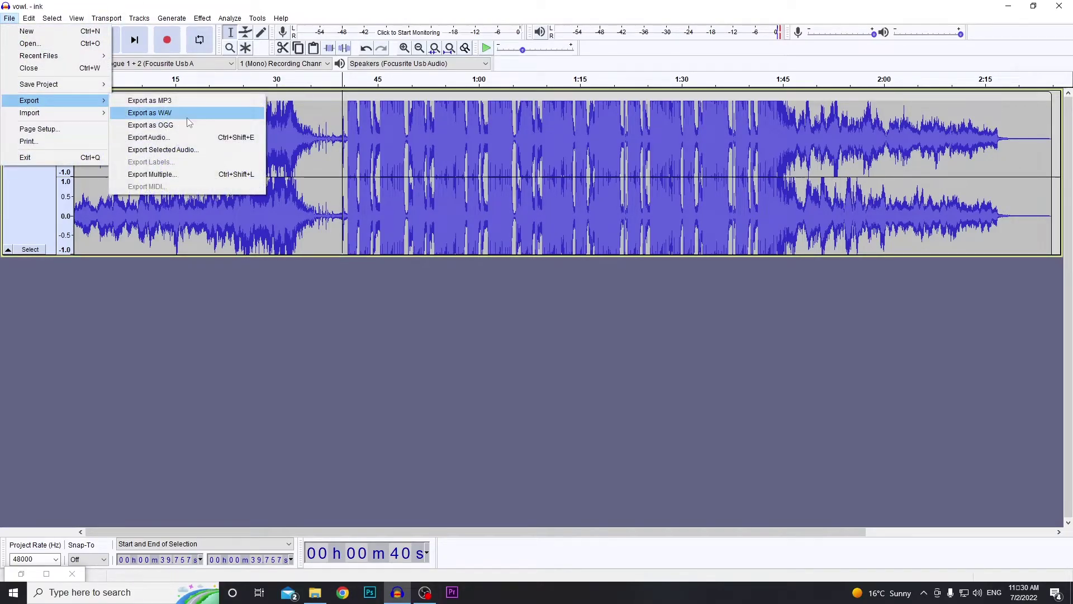
left_click(159, 102)
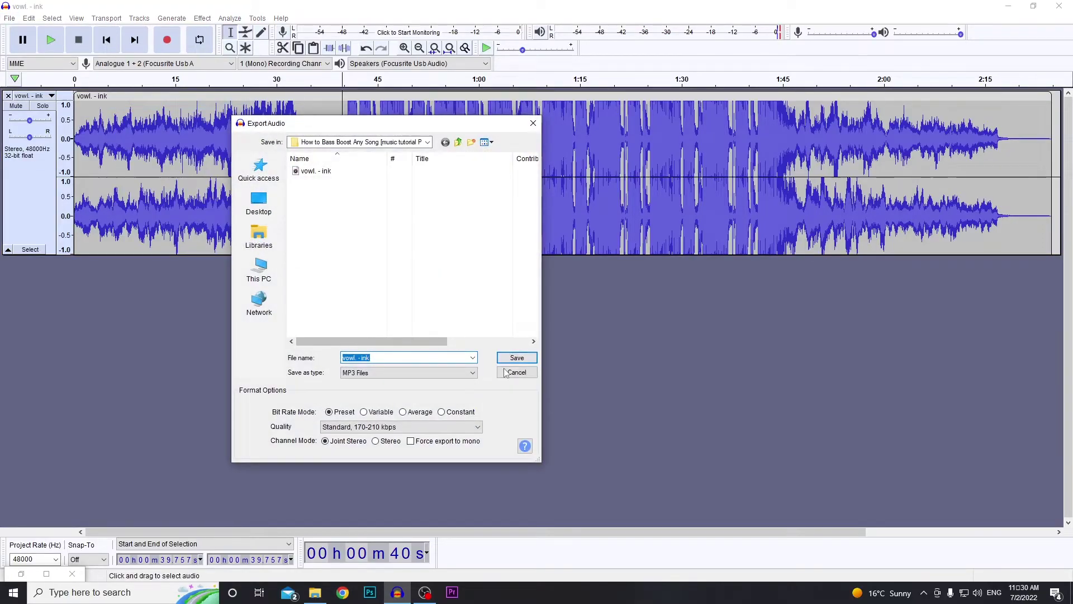
left_click(511, 357)
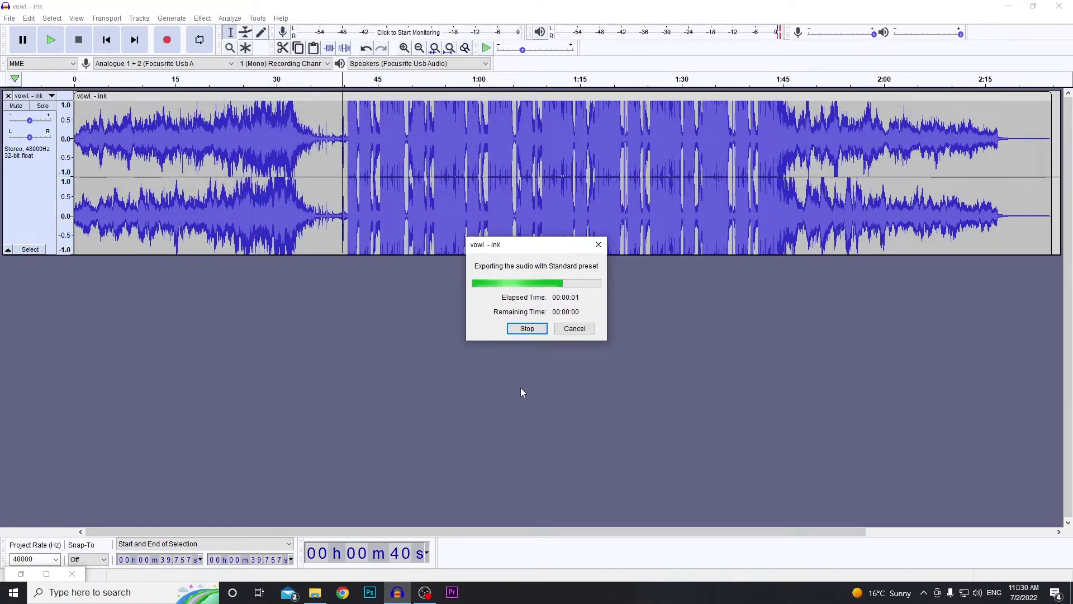